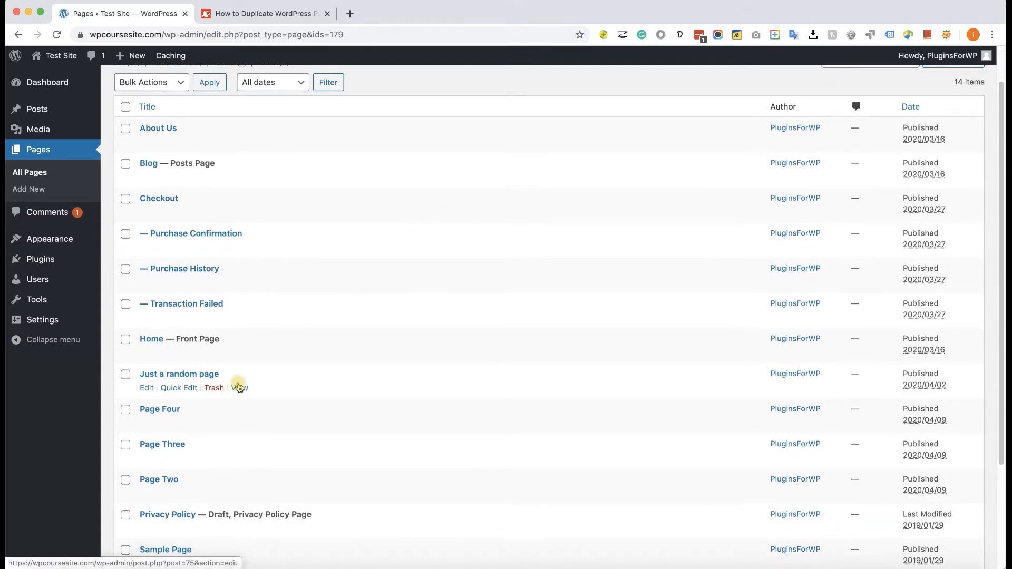
Step: View the live version of "Just a random page", then close it and return to the pages list
{"action": "left_click", "coordinate": [240, 389]}
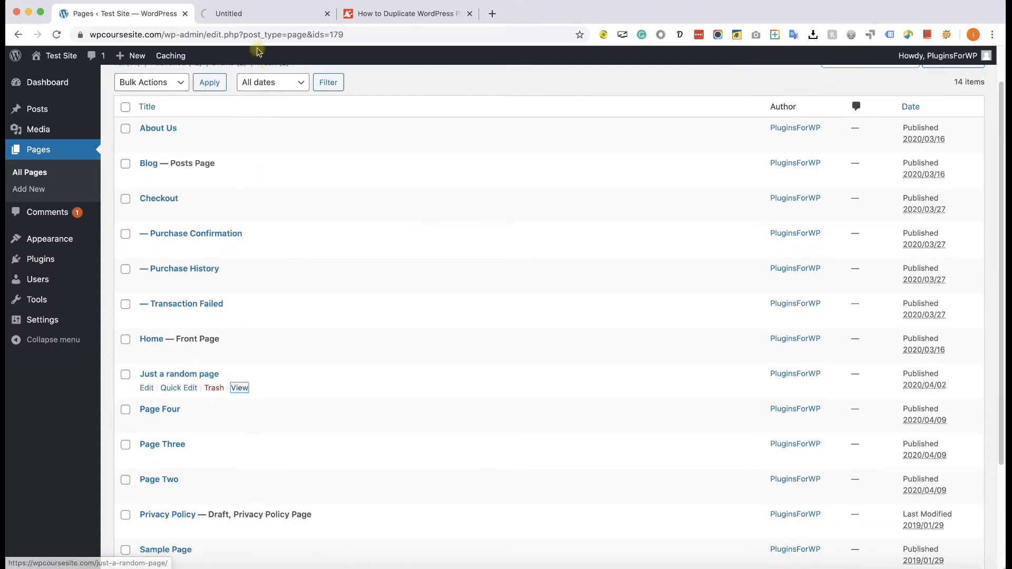
{"action": "left_click", "coordinate": [258, 13]}
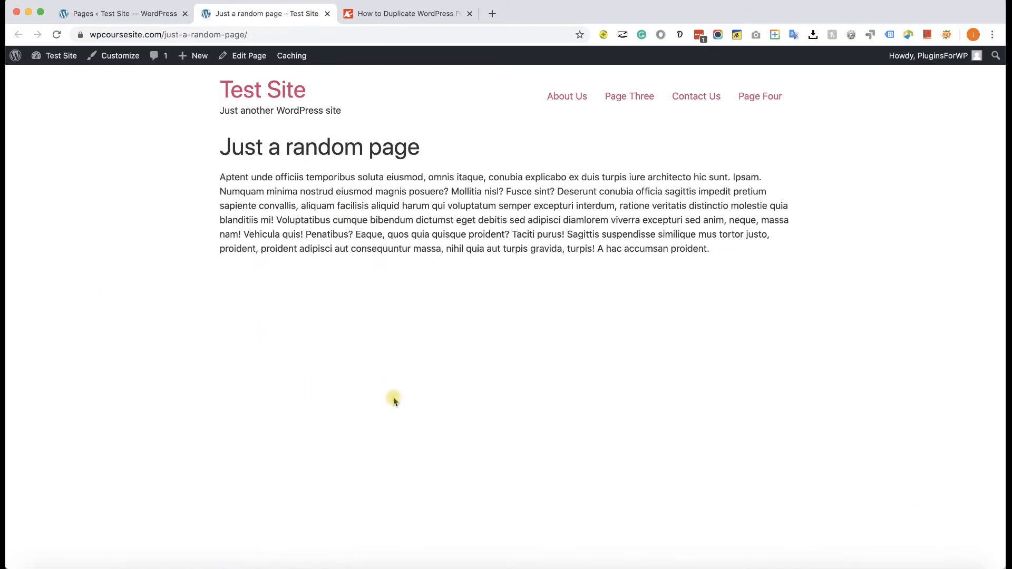
{"action": "left_click", "coordinate": [326, 13]}
{"action": "left_click", "coordinate": [275, 386]}
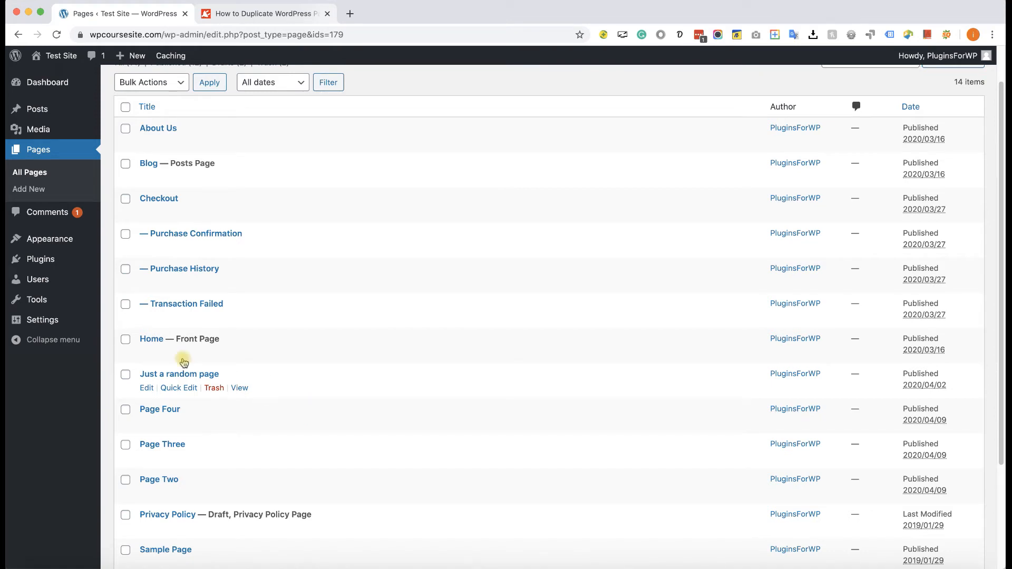
Step: Search the plugin directory for "duplicate page" and install and activate the Duplicate Page plugin
{"action": "mouse_move", "coordinate": [65, 260]}
{"action": "left_click", "coordinate": [117, 278]}
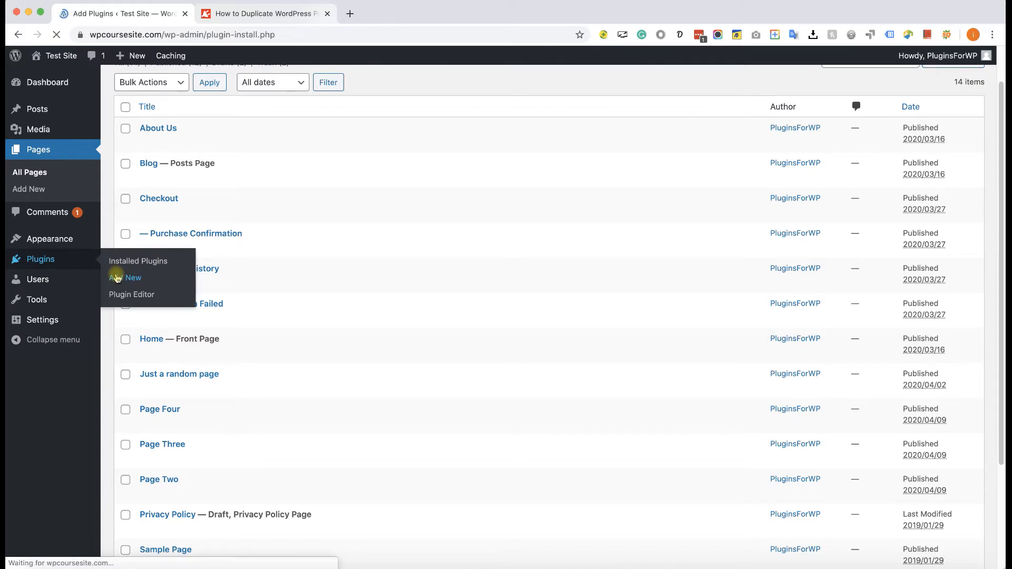
{"action": "left_click", "coordinate": [871, 119]}
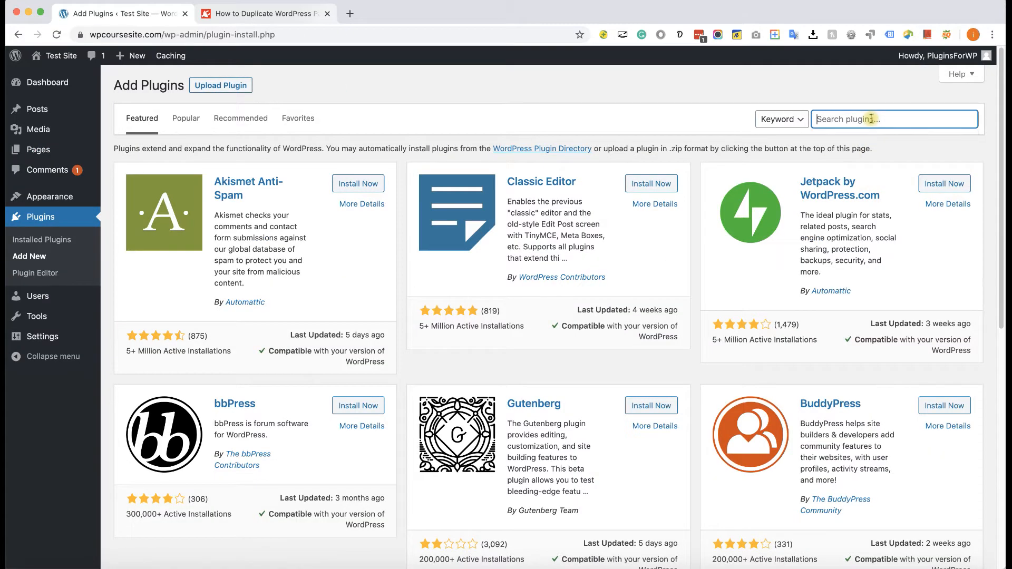
{"action": "type", "text": "duplicate page"}
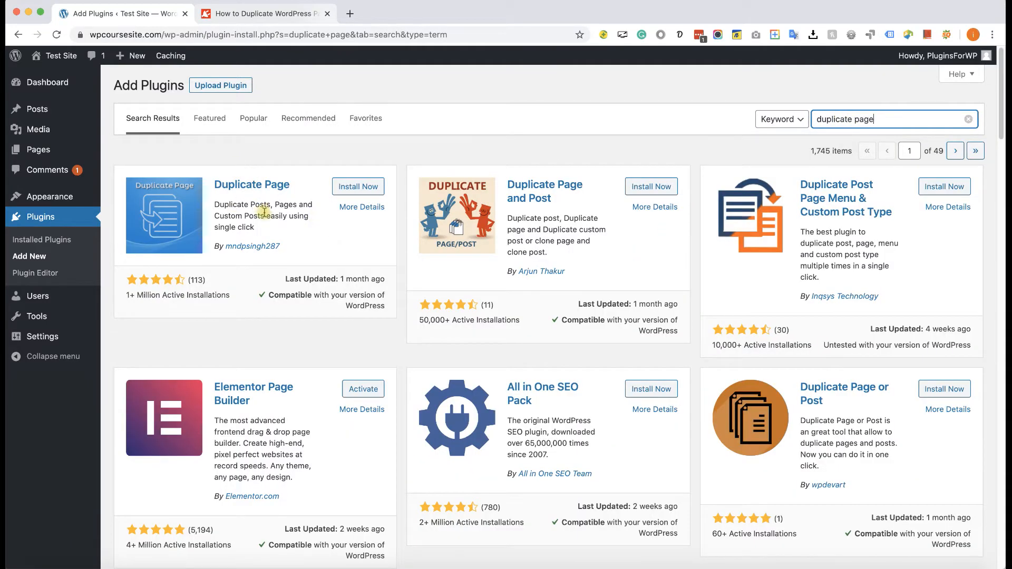
{"action": "left_click", "coordinate": [358, 187]}
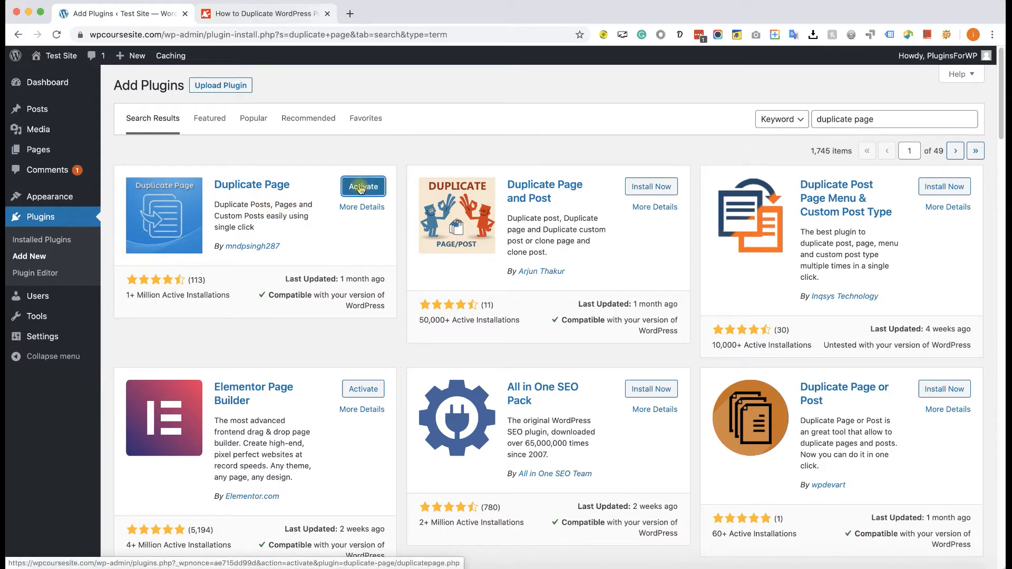
{"action": "left_click", "coordinate": [360, 187]}
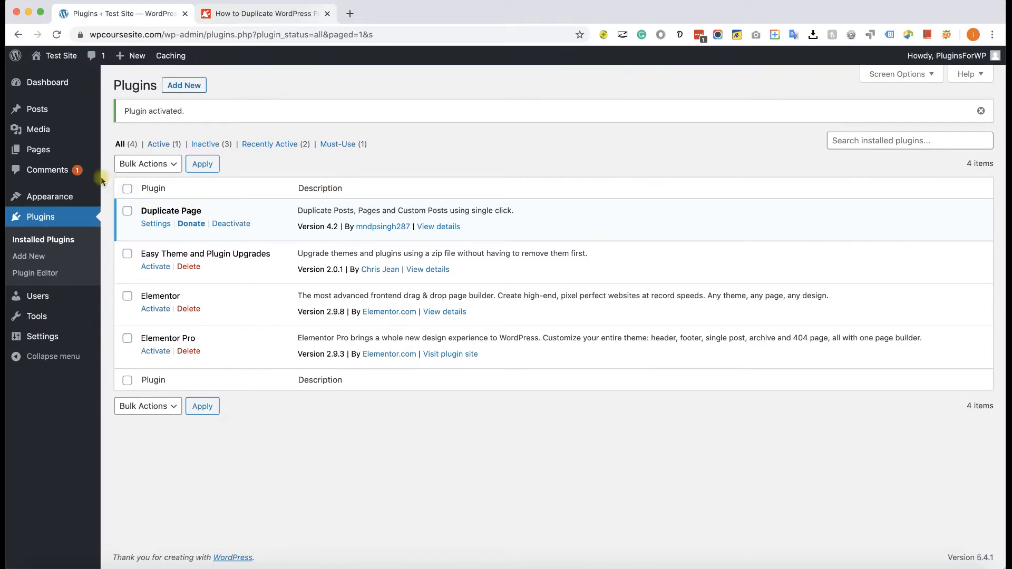
Step: Duplicate "Just a random page" from the list of all pages with the Duplicate This action
{"action": "mouse_move", "coordinate": [64, 150]}
{"action": "left_click", "coordinate": [143, 154]}
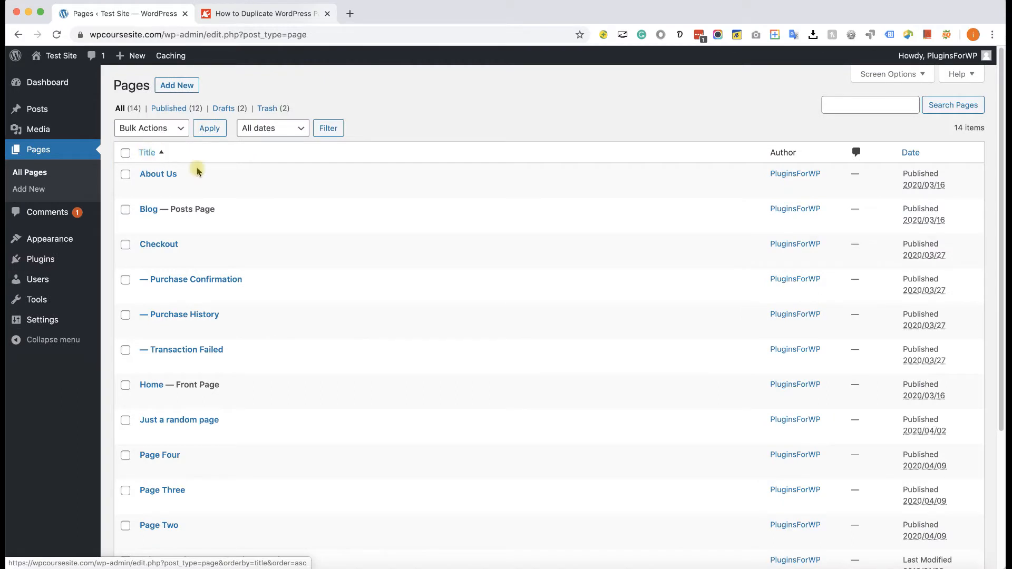
{"action": "mouse_move", "coordinate": [316, 430]}
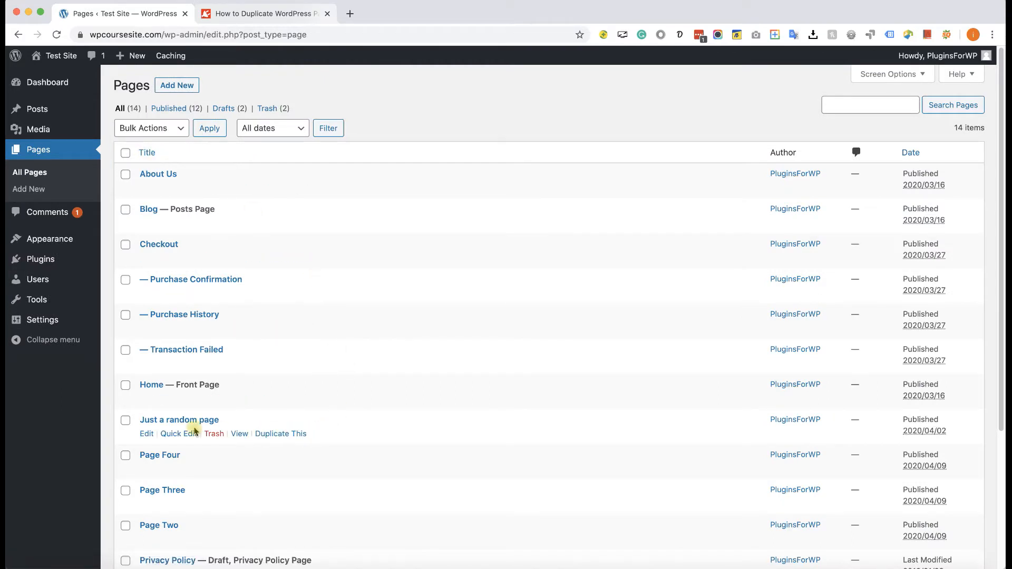
{"action": "left_click", "coordinate": [278, 437]}
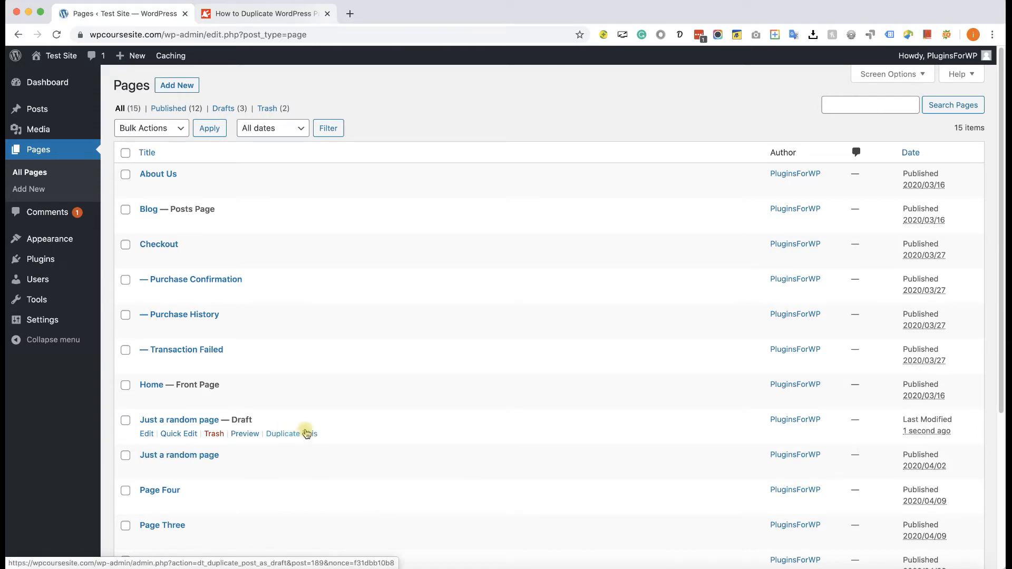
Step: Open the draft copy of "Just a random page" for editing
{"action": "scroll", "coordinate": [260, 396], "scroll_direction": "down", "scroll_amount": 1}
{"action": "scroll", "coordinate": [260, 396], "scroll_direction": "down", "scroll_amount": 1}
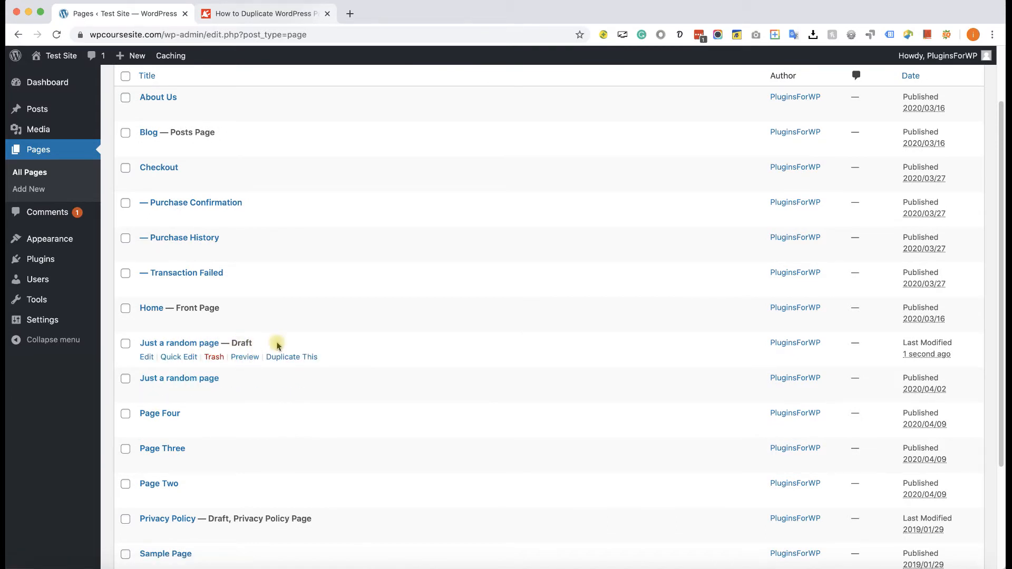
{"action": "left_click", "coordinate": [146, 359]}
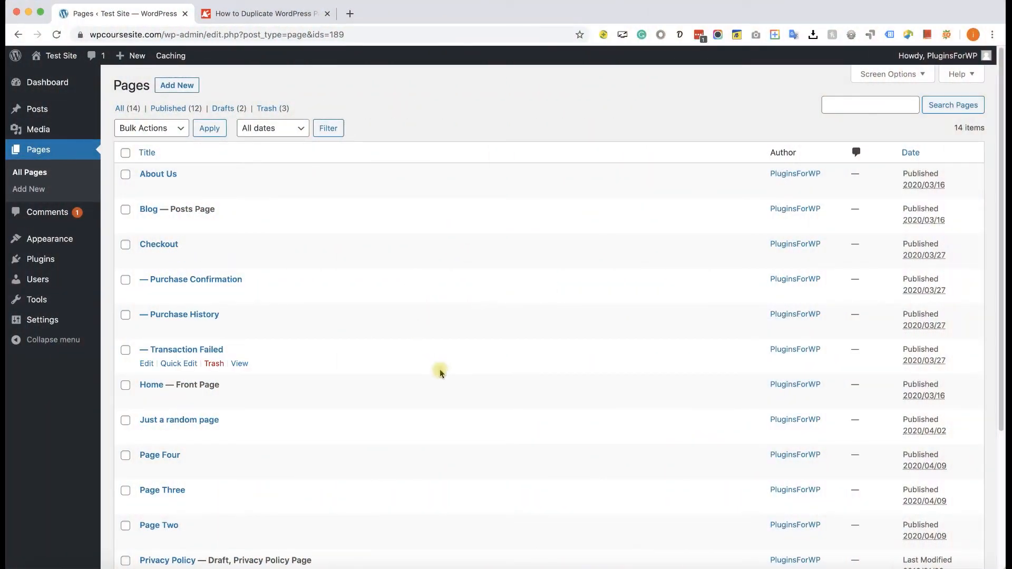
Step: Open the original "Just a random page" in the editor and copy all of its content
{"action": "scroll", "coordinate": [359, 422], "scroll_direction": "down", "scroll_amount": 1}
{"action": "scroll", "coordinate": [338, 401], "scroll_direction": "down", "scroll_amount": 2}
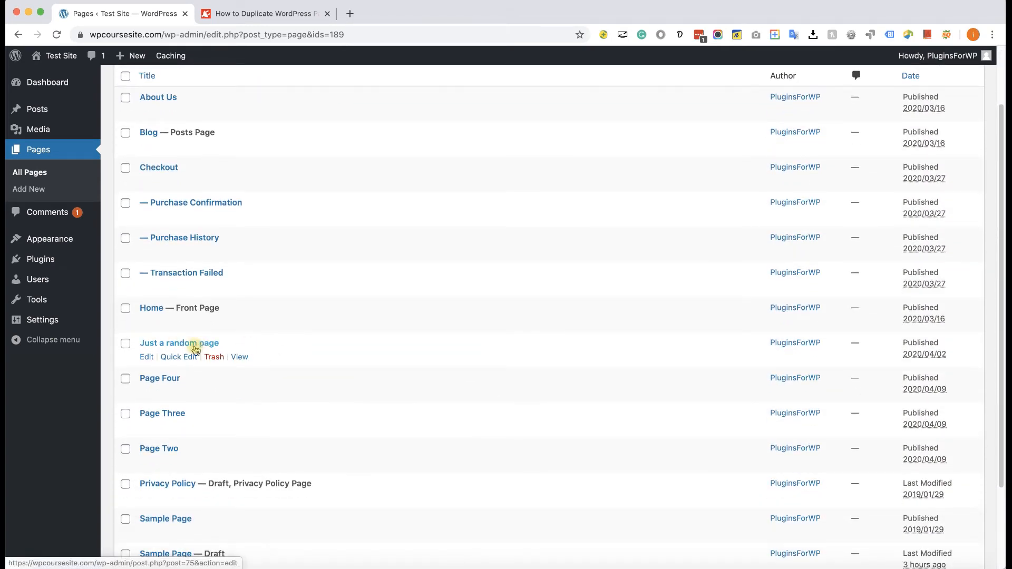
{"action": "left_click", "coordinate": [147, 358]}
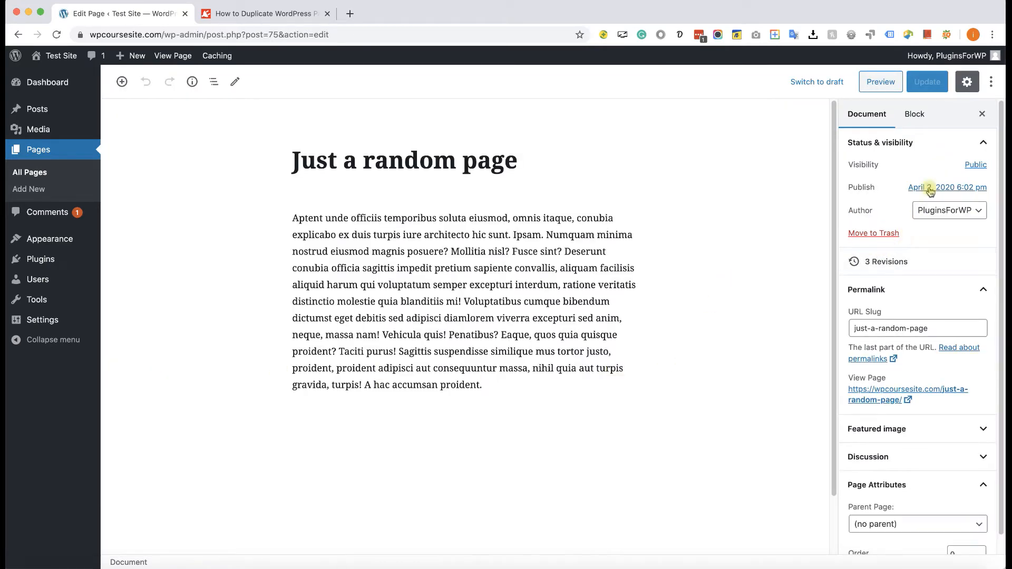
{"action": "left_click", "coordinate": [992, 81]}
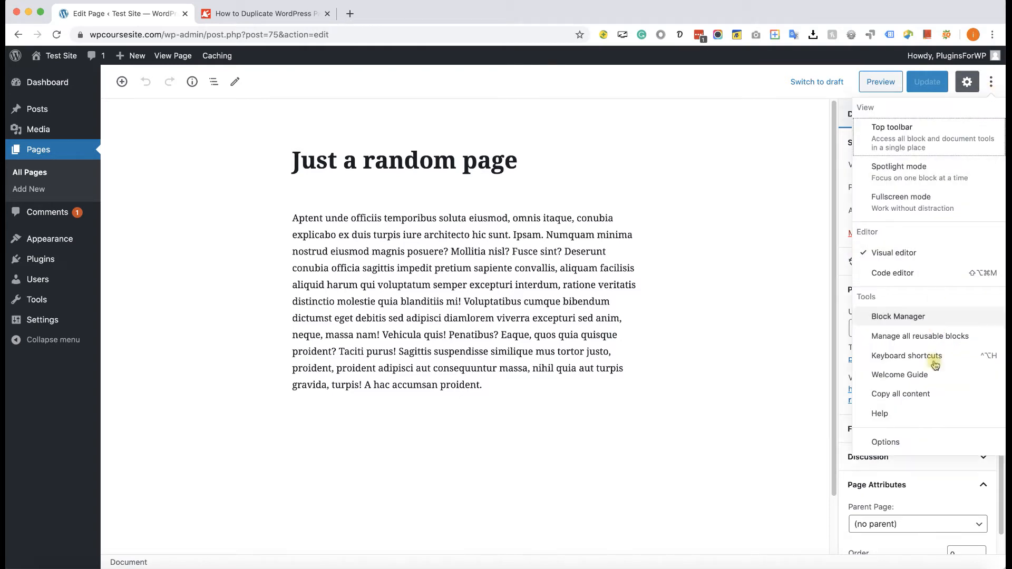
{"action": "left_click", "coordinate": [921, 396]}
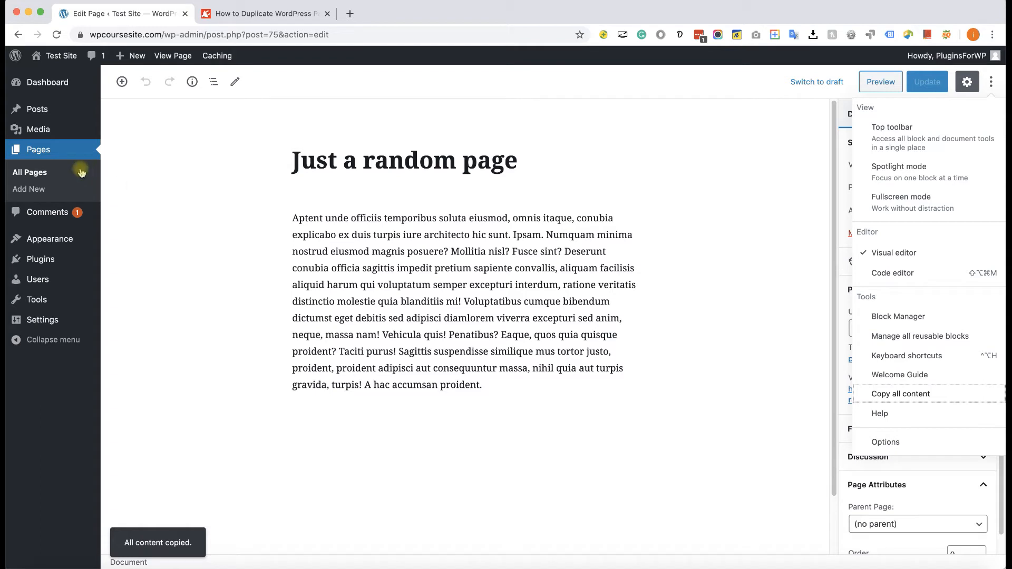
Step: Create a new page titled "Just a random page num 2" and paste the copied content into its body
{"action": "left_click", "coordinate": [36, 190]}
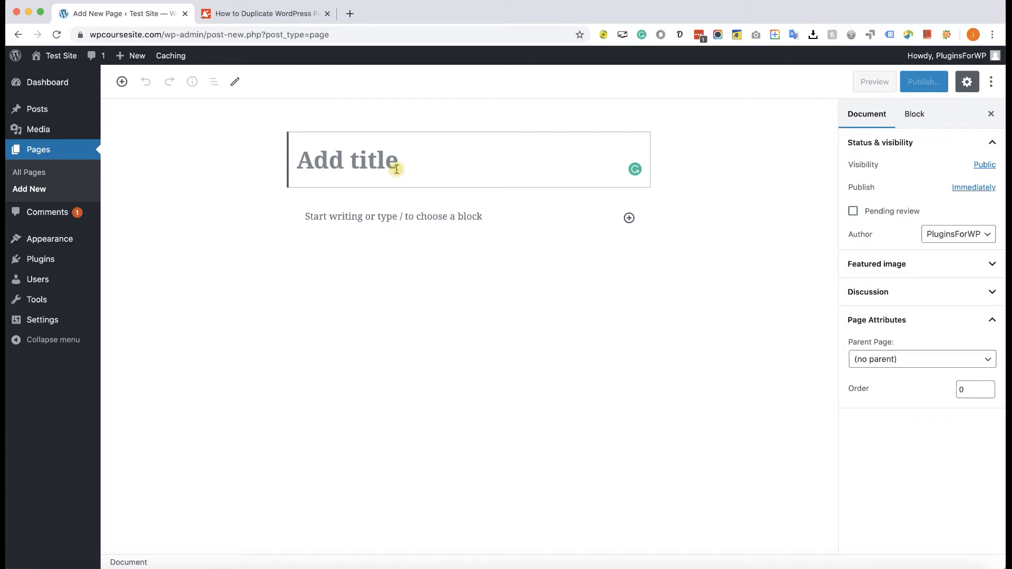
{"action": "type", "text": "Just a"}
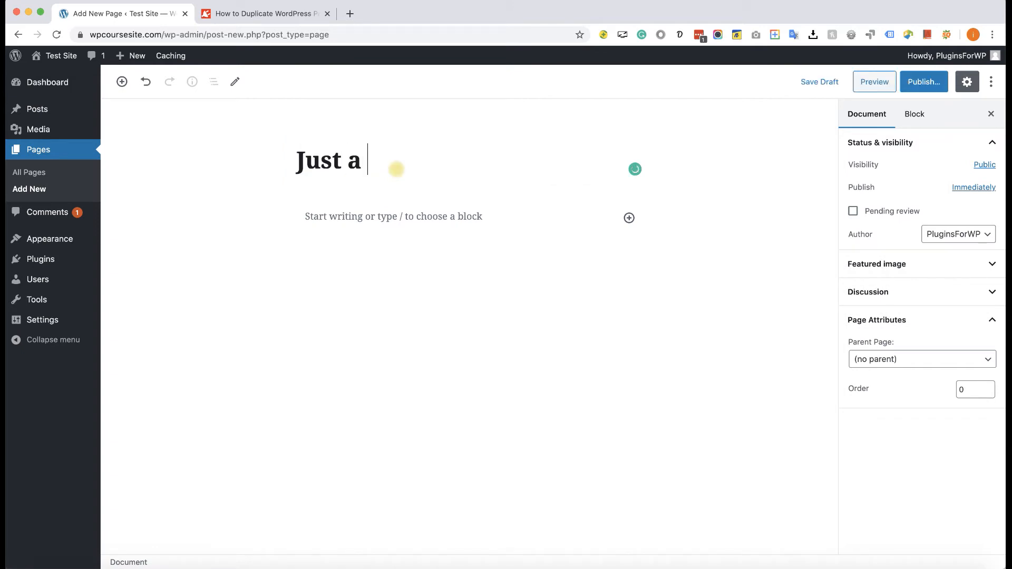
{"action": "type", "text": " rando"}
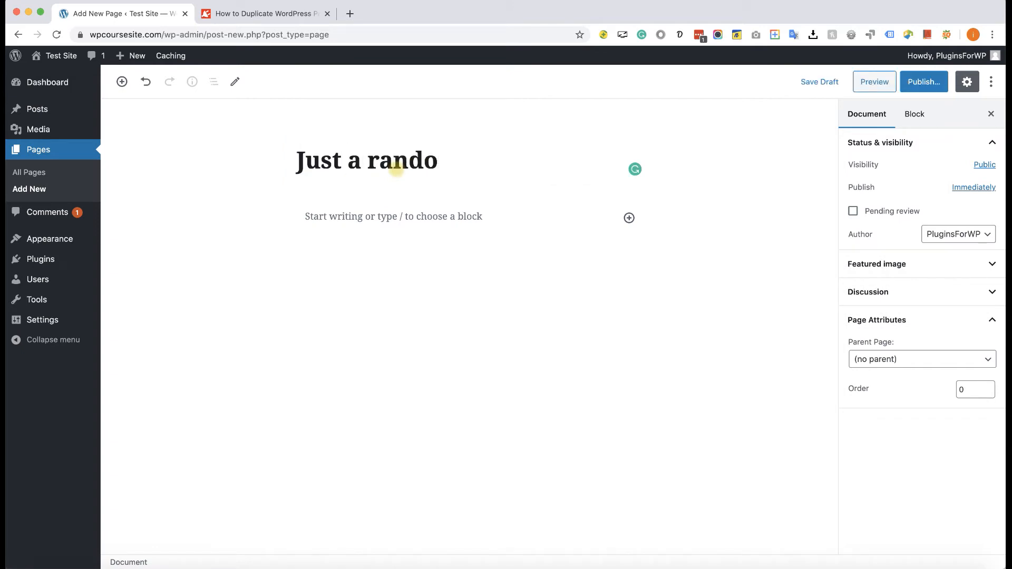
{"action": "type", "text": "m page num 2"}
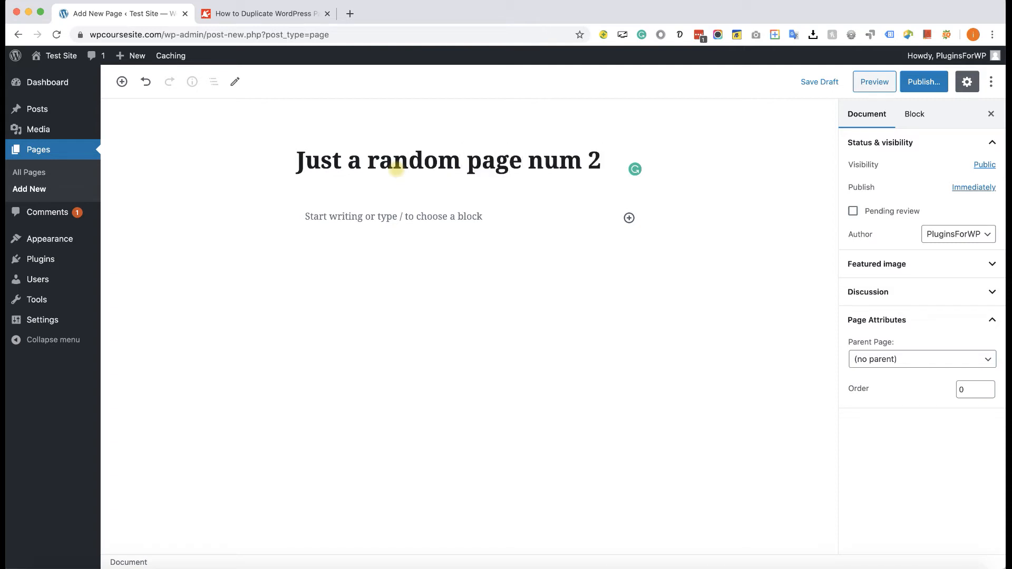
{"action": "right_click", "coordinate": [458, 221]}
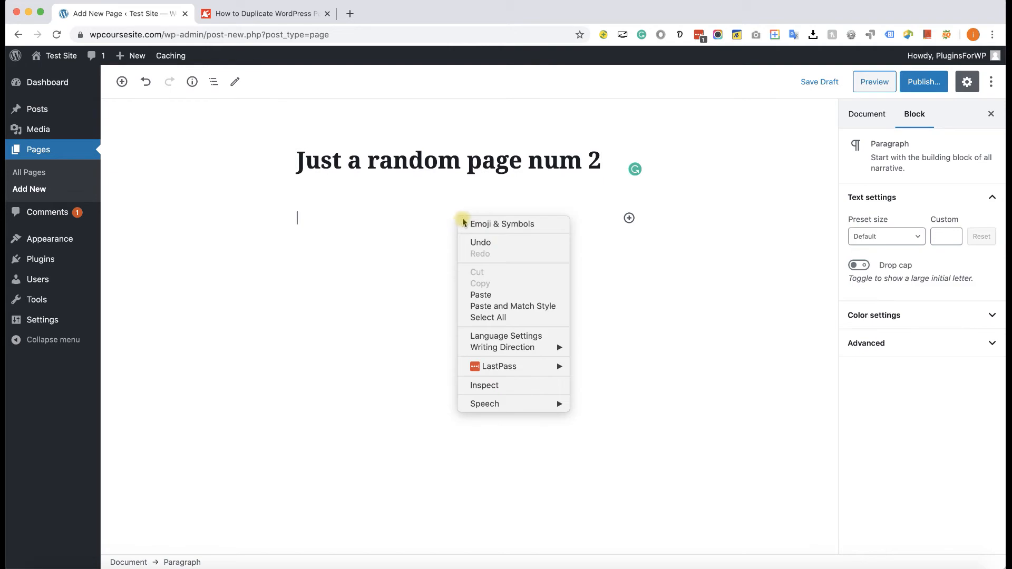
{"action": "left_click", "coordinate": [491, 292]}
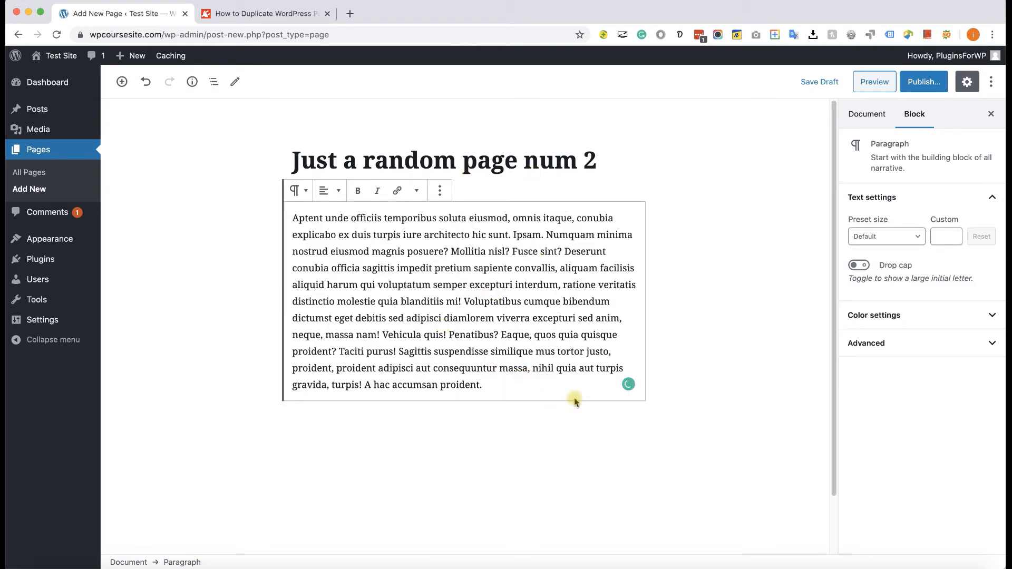
Step: Publish "Just a random page num 2" and view it on the live site
{"action": "left_click", "coordinate": [928, 88]}
{"action": "left_click", "coordinate": [930, 90]}
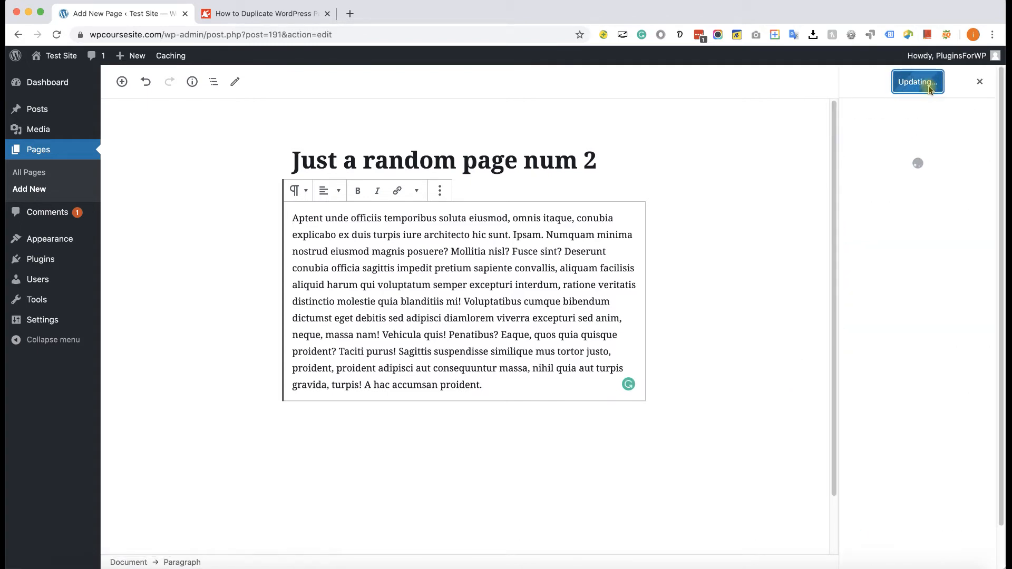
{"action": "left_click", "coordinate": [219, 542]}
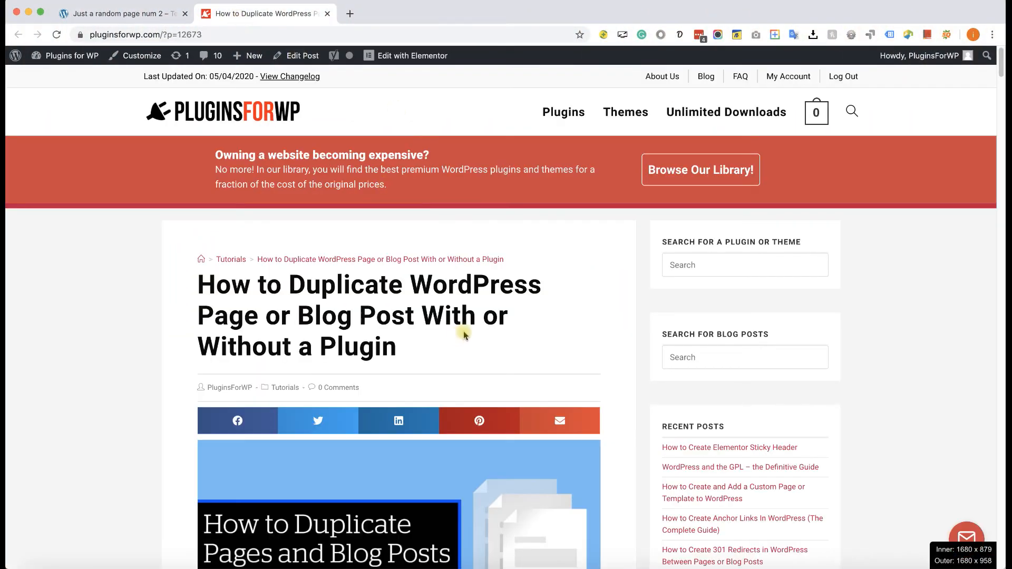
Step: Copy the entire post-duplication function code from the PluginsForWP article on duplicating WordPress pages or posts
{"action": "scroll", "coordinate": [476, 332], "scroll_direction": "down", "scroll_amount": 2}
{"action": "scroll", "coordinate": [478, 336], "scroll_direction": "down", "scroll_amount": 20}
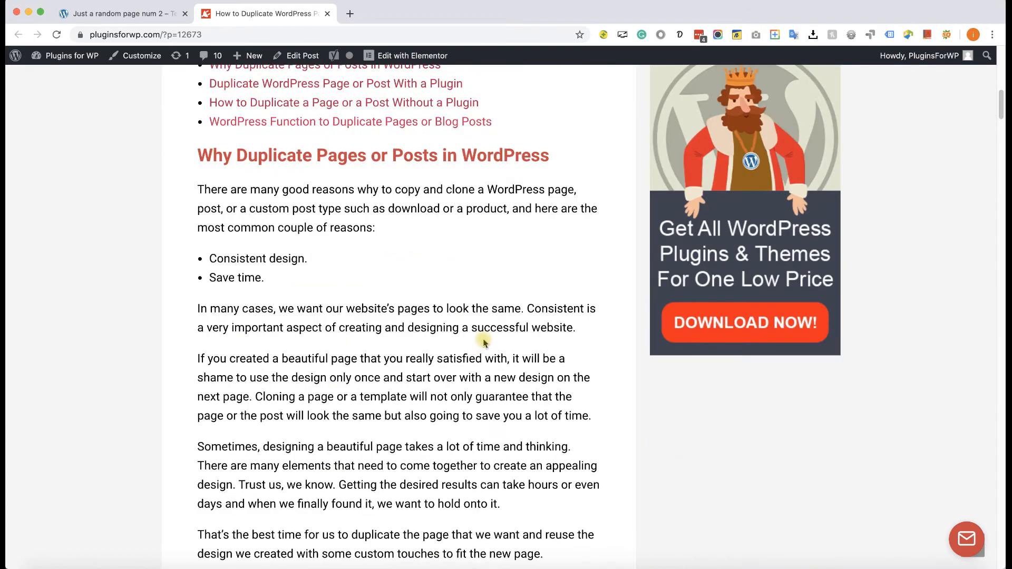
{"action": "scroll", "coordinate": [494, 356], "scroll_direction": "down", "scroll_amount": 20}
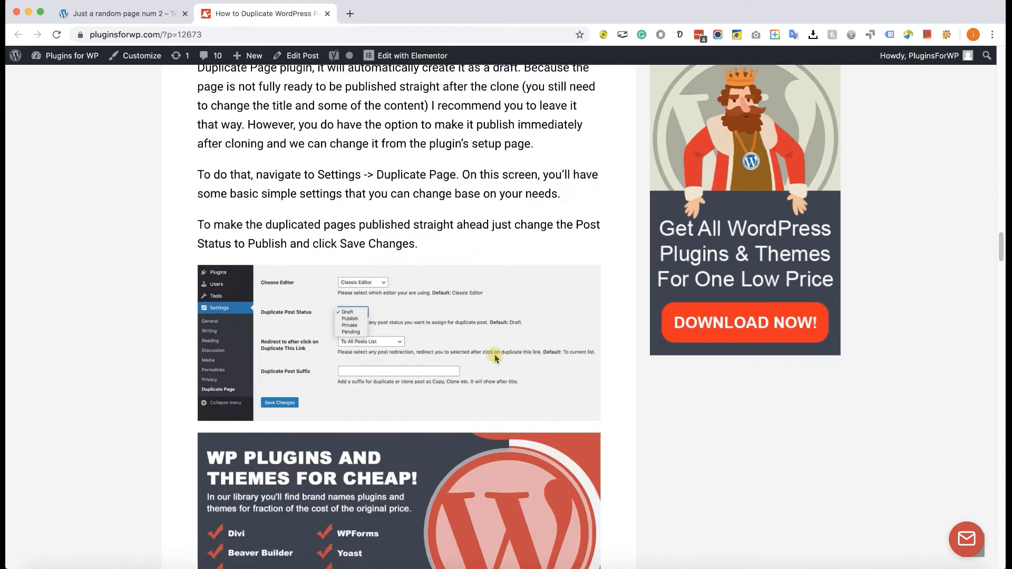
{"action": "scroll", "coordinate": [494, 356], "scroll_direction": "down", "scroll_amount": 10}
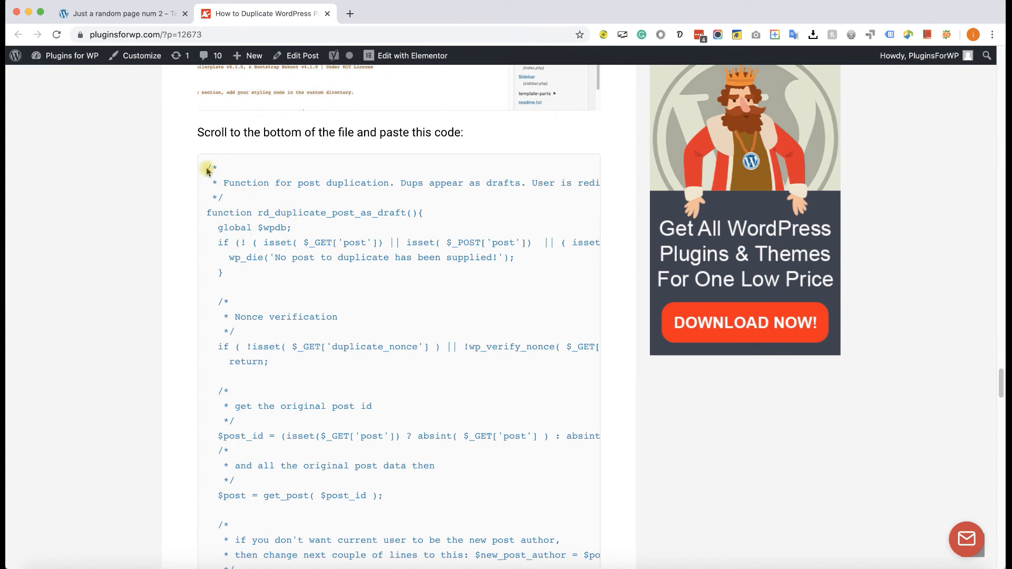
{"action": "left_click_drag", "start_coordinate": [206, 170], "coordinate": [582, 319]}
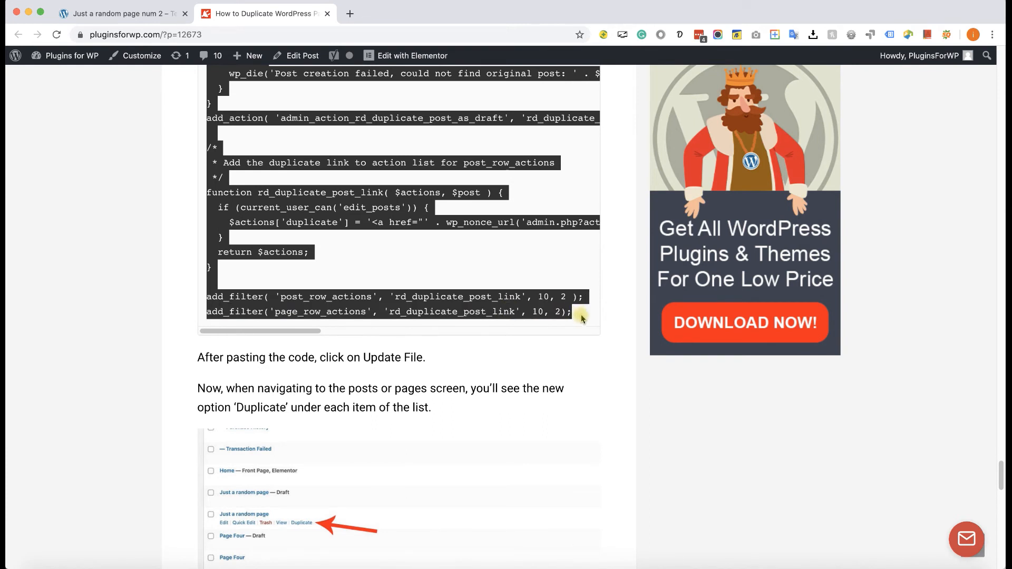
{"action": "right_click", "coordinate": [546, 310]}
{"action": "left_click", "coordinate": [555, 329]}
{"action": "left_click", "coordinate": [316, 204]}
Step: Return to the test site's dashboard and open the Hello Elementor theme's functions.php file in the Theme Editor
{"action": "left_click", "coordinate": [148, 15]}
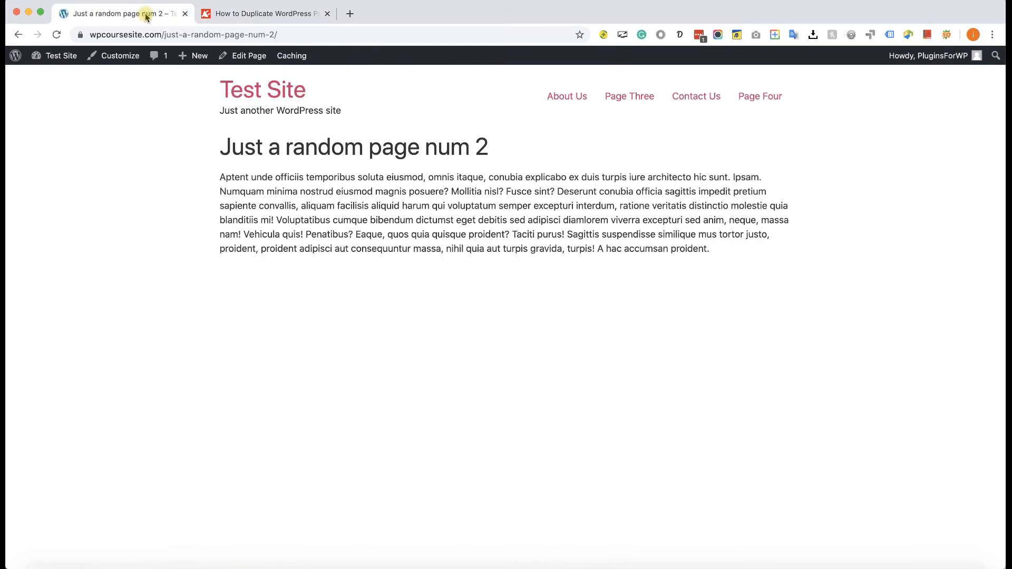
{"action": "mouse_move", "coordinate": [59, 55]}
{"action": "left_click", "coordinate": [65, 78]}
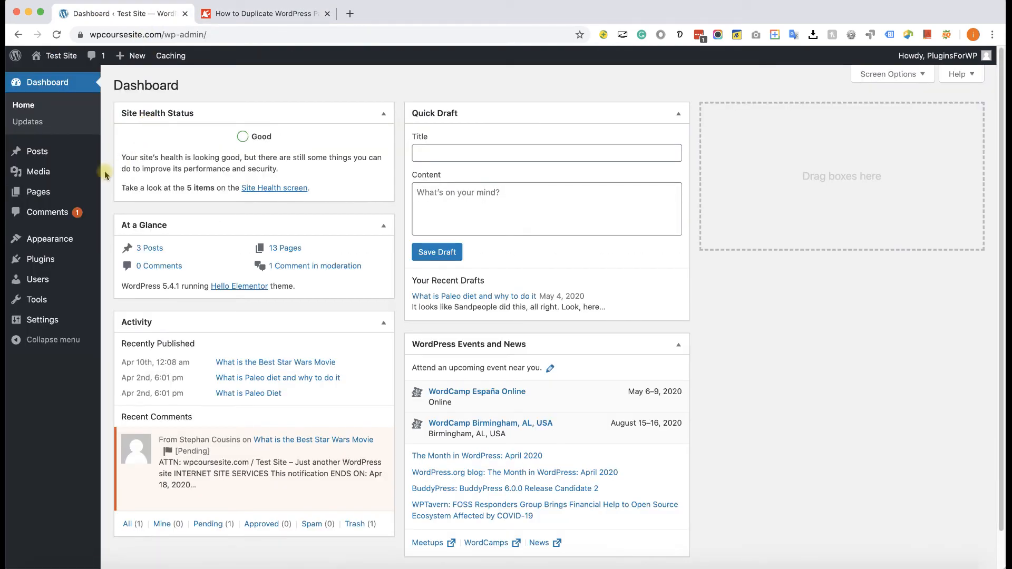
{"action": "mouse_move", "coordinate": [50, 239]}
{"action": "left_click", "coordinate": [138, 294]}
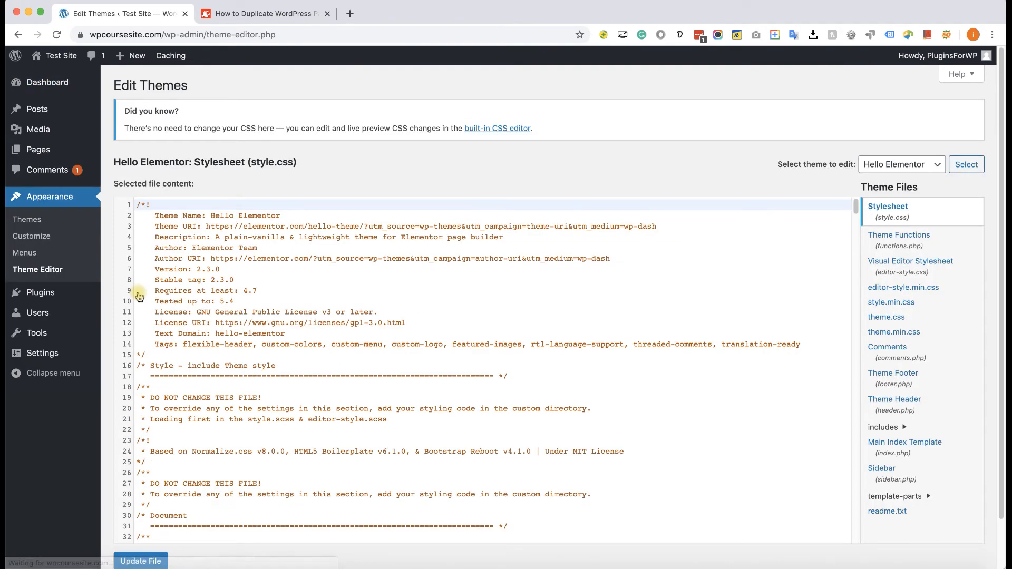
{"action": "left_click", "coordinate": [59, 272]}
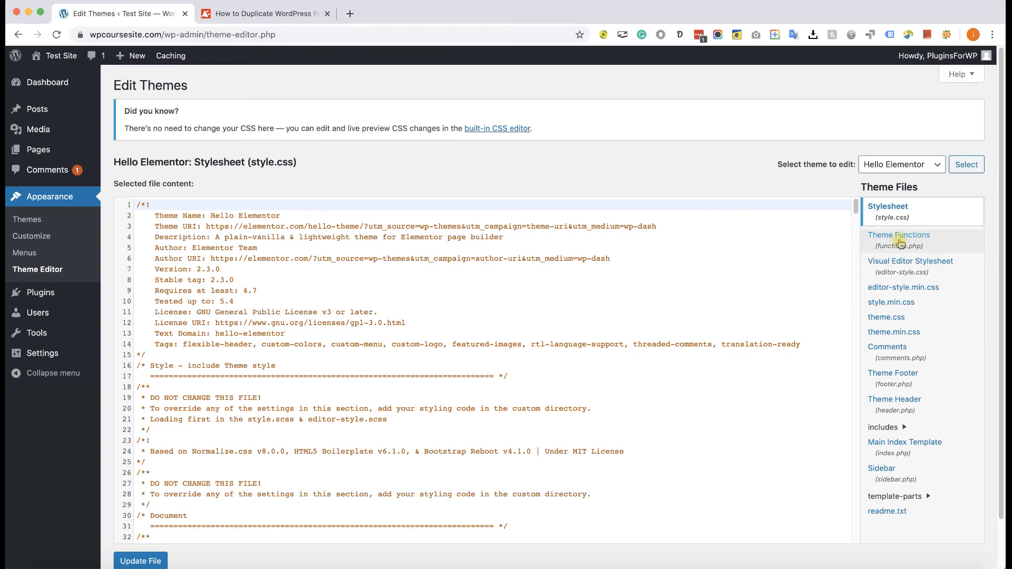
{"action": "left_click", "coordinate": [942, 240]}
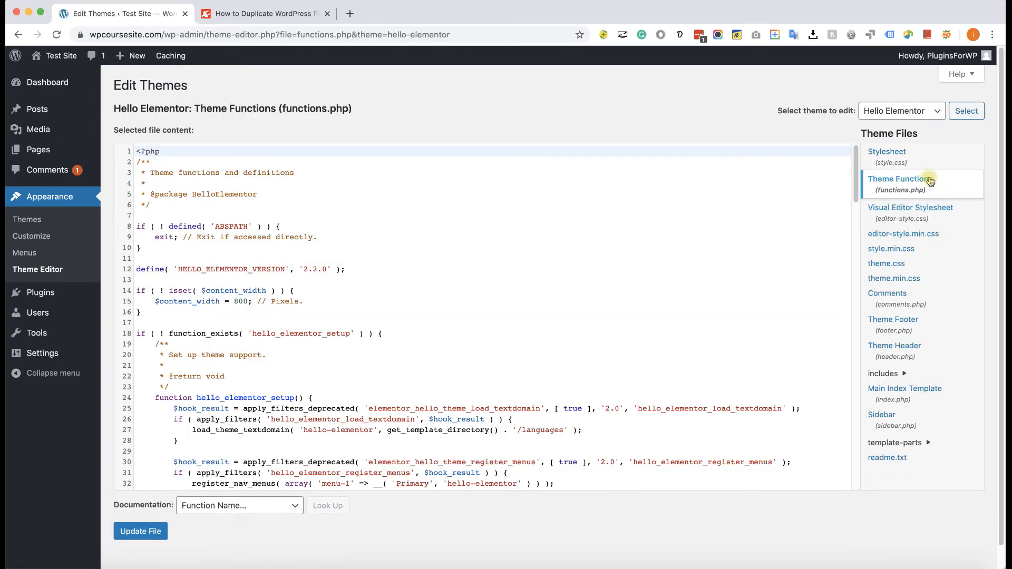
Step: Paste the copied duplication code on a new line at the end of functions.php and update the file
{"action": "scroll", "coordinate": [393, 301], "scroll_direction": "down", "scroll_amount": 18}
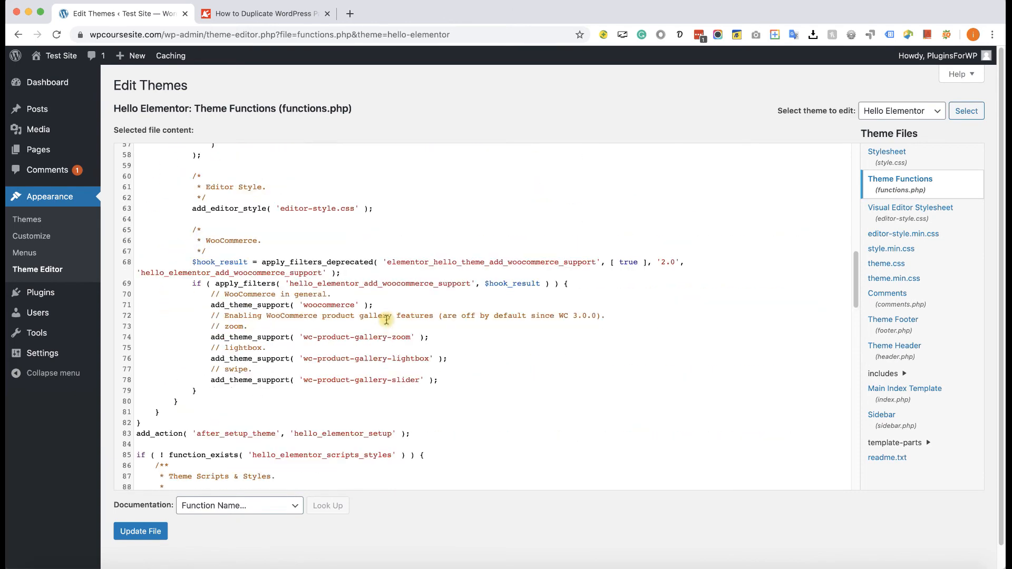
{"action": "scroll", "coordinate": [386, 320], "scroll_direction": "down", "scroll_amount": 7}
{"action": "scroll", "coordinate": [386, 319], "scroll_direction": "down", "scroll_amount": 3}
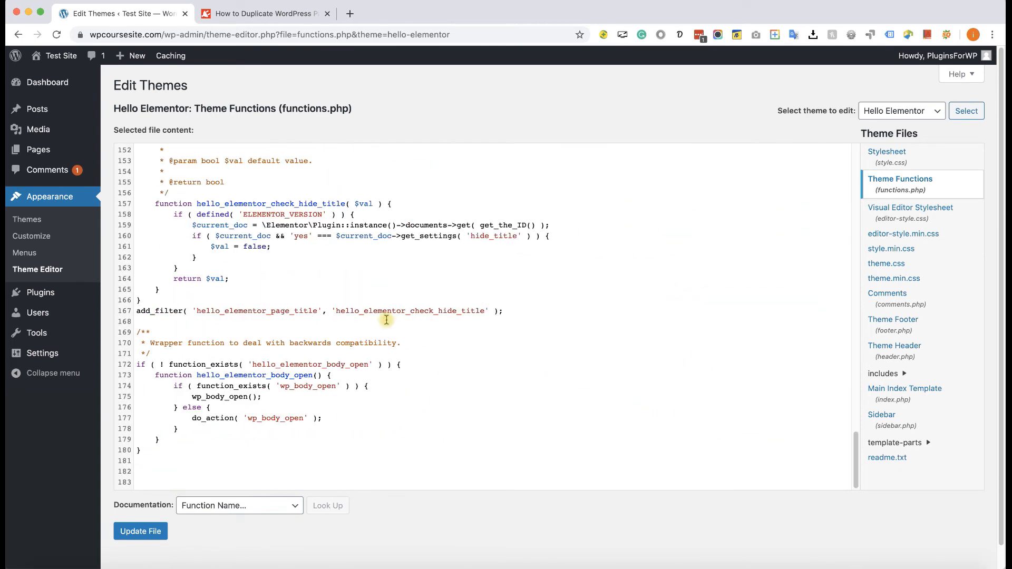
{"action": "left_click", "coordinate": [332, 462]}
{"action": "left_click", "coordinate": [332, 473]}
{"action": "left_click", "coordinate": [334, 482]}
{"action": "key", "text": "Return"}
{"action": "key", "text": "Return"}
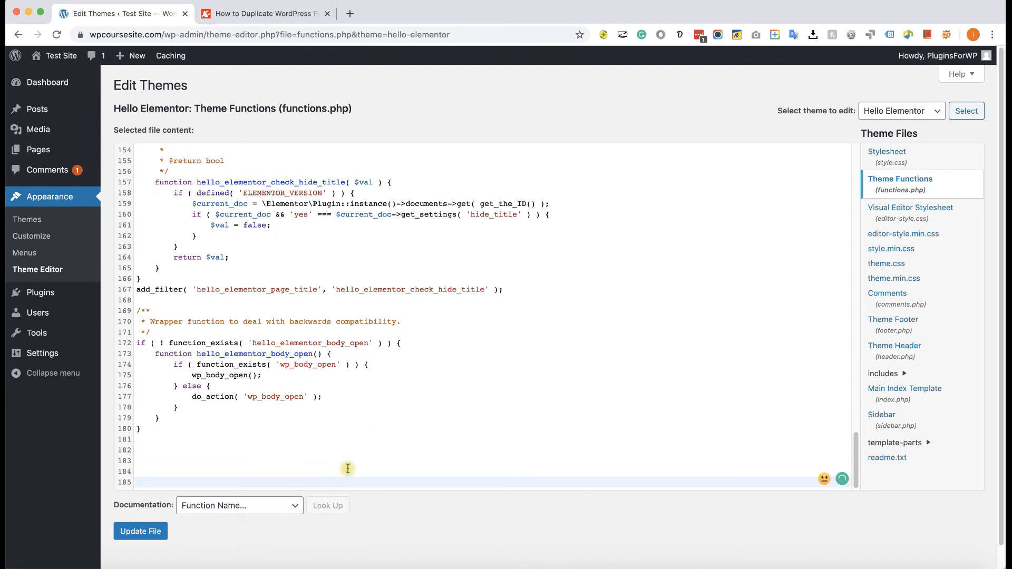
{"action": "key", "text": "super+v"}
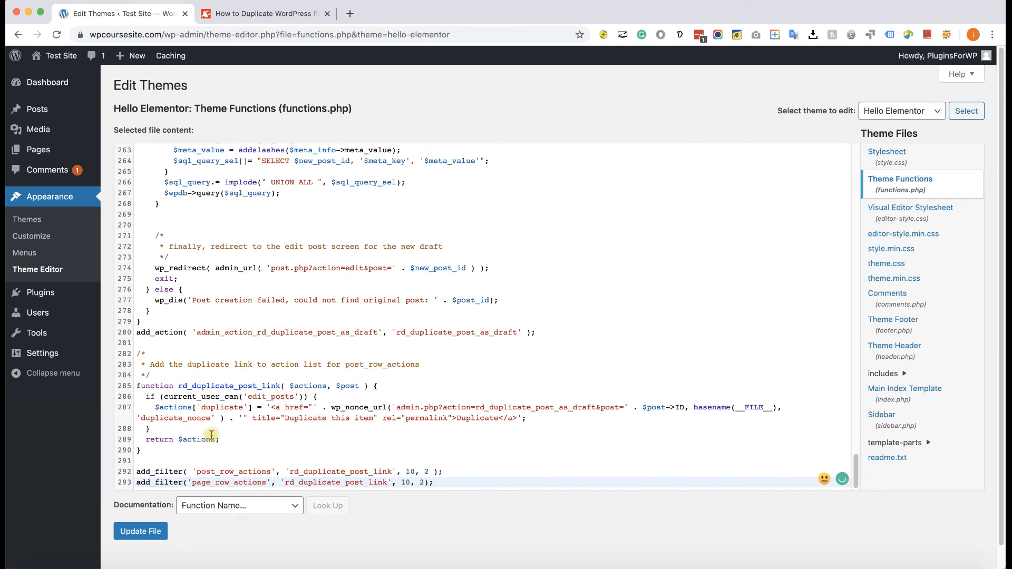
{"action": "scroll", "coordinate": [211, 435], "scroll_direction": "down", "scroll_amount": 1}
{"action": "left_click", "coordinate": [151, 523]}
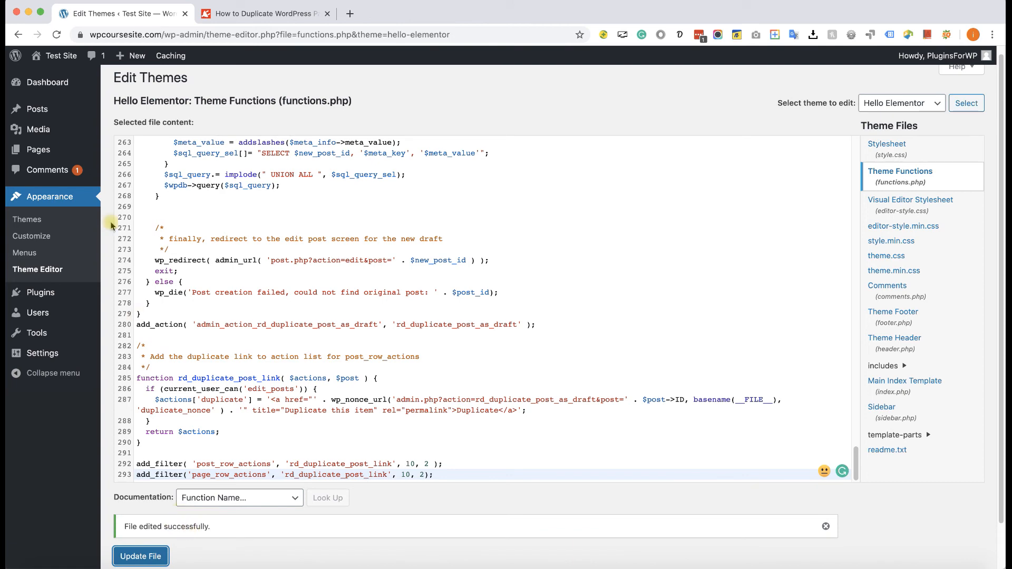
Step: Duplicate the "About Us" page from the list of all pages and return to that list
{"action": "mouse_move", "coordinate": [71, 150]}
{"action": "left_click", "coordinate": [131, 158]}
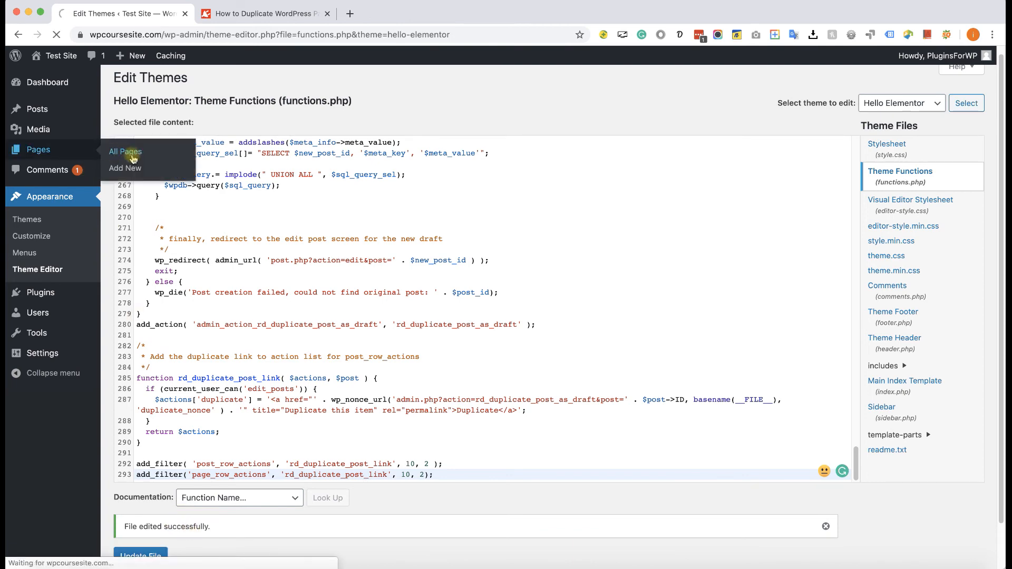
{"action": "mouse_move", "coordinate": [327, 185]}
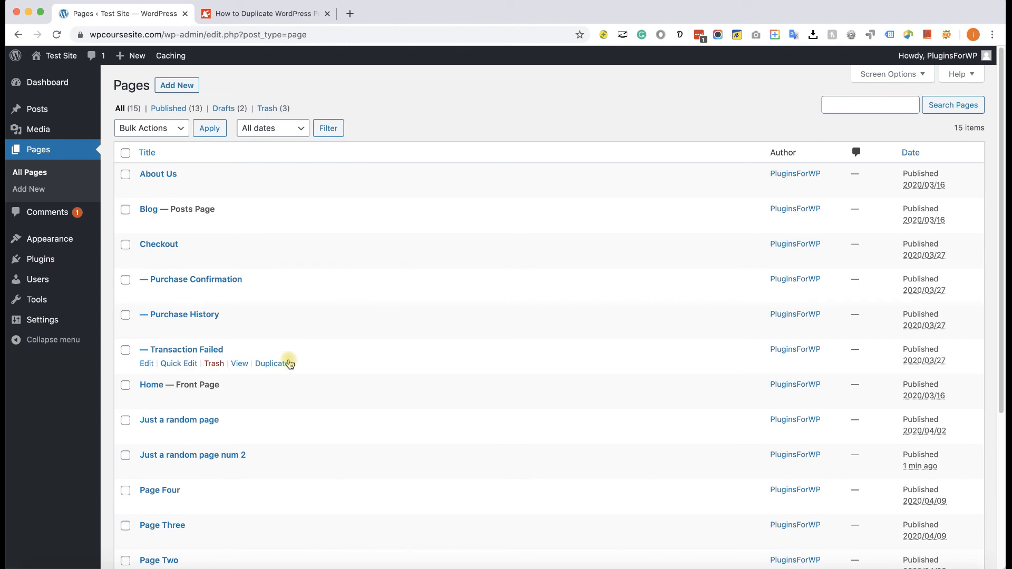
{"action": "left_click", "coordinate": [271, 189]}
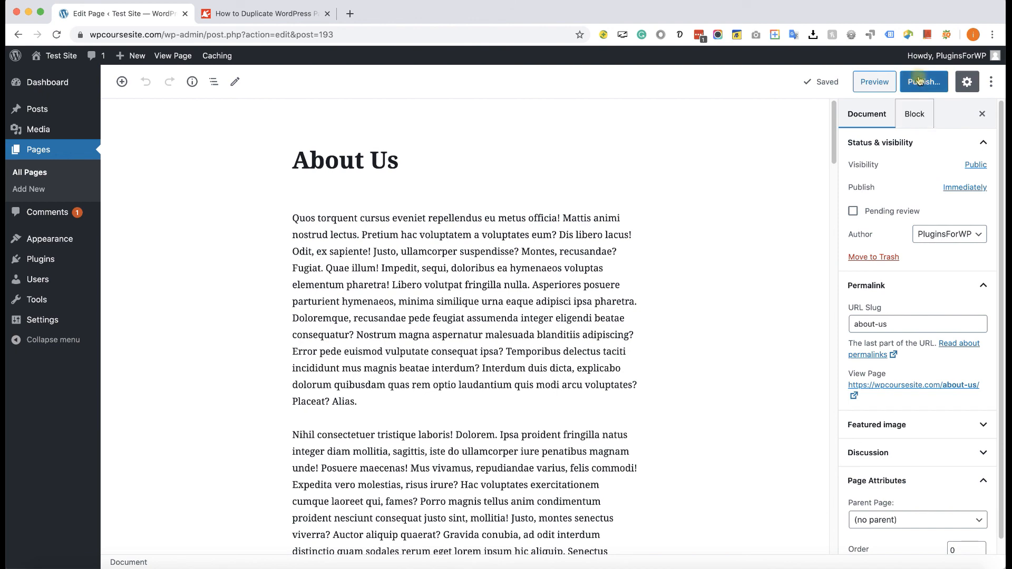
{"action": "left_click", "coordinate": [44, 177]}
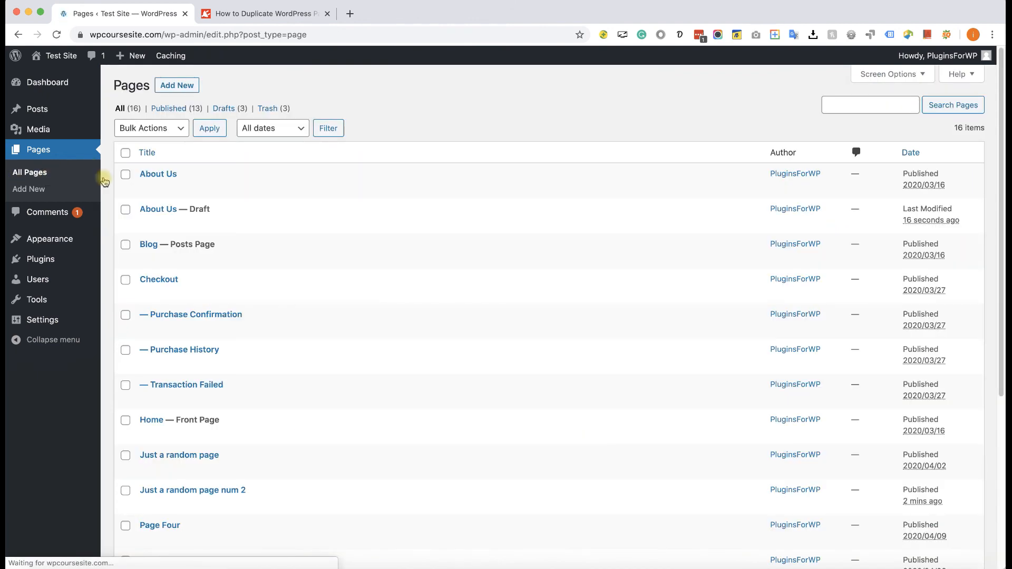